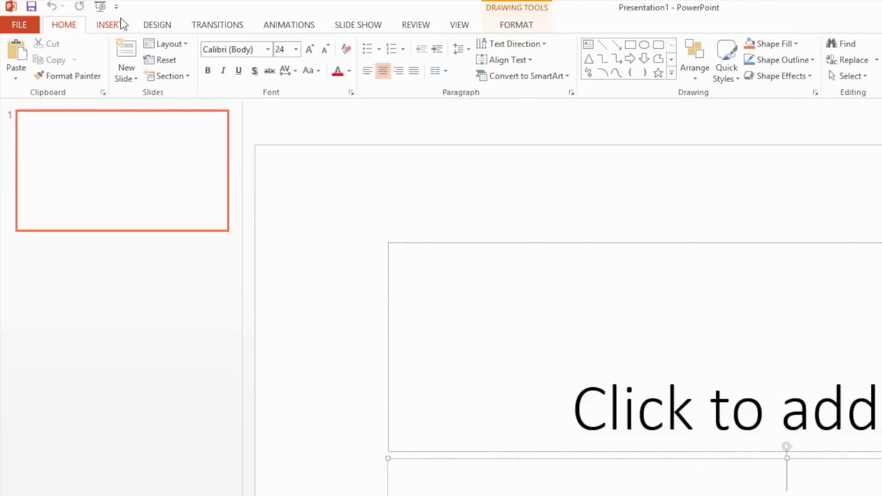
Step: Switch the only slide to the Blank layout so no title or subtitle placeholders remain
left_click(174, 46)
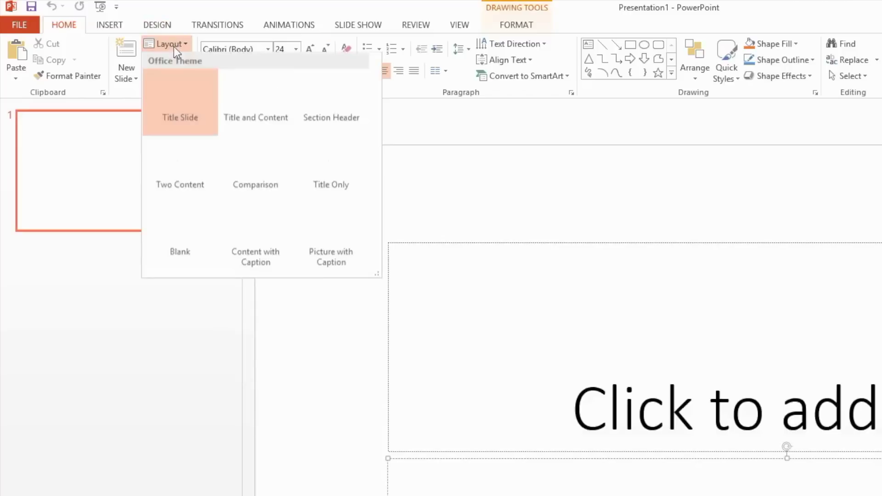
left_click(199, 239)
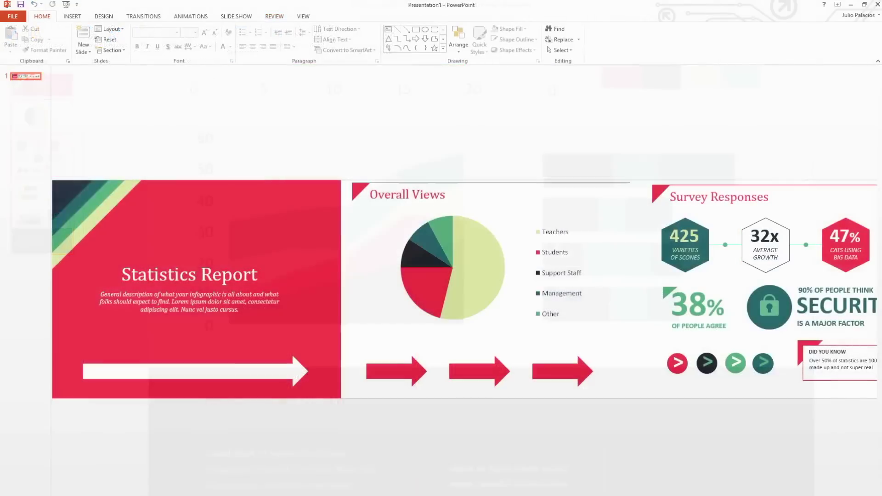
scroll(464, 289, "right", 10)
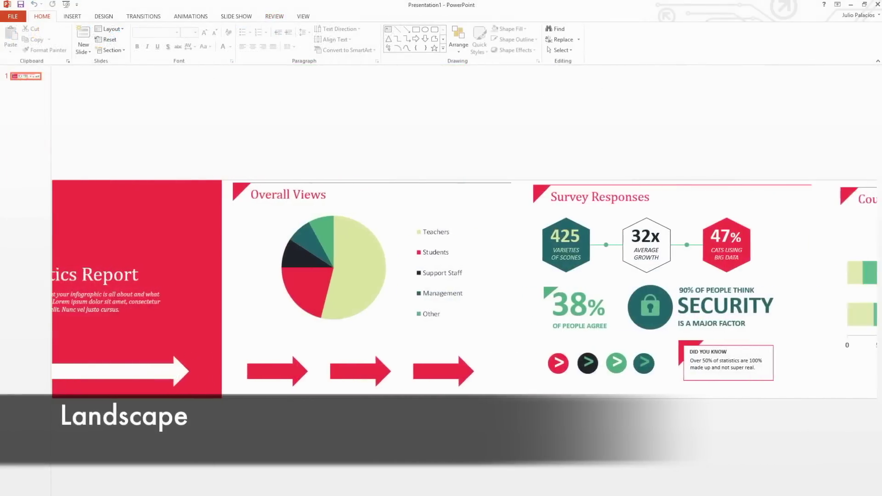
scroll(464, 289, "right", 3)
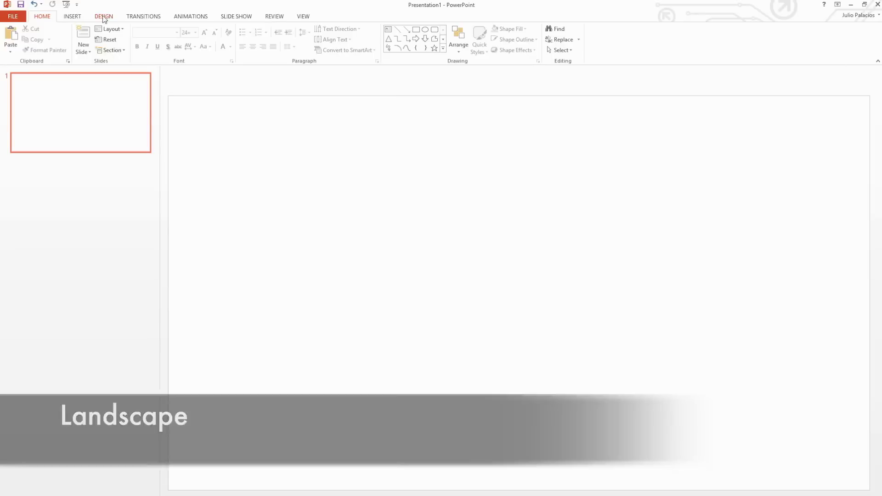
left_click(104, 18)
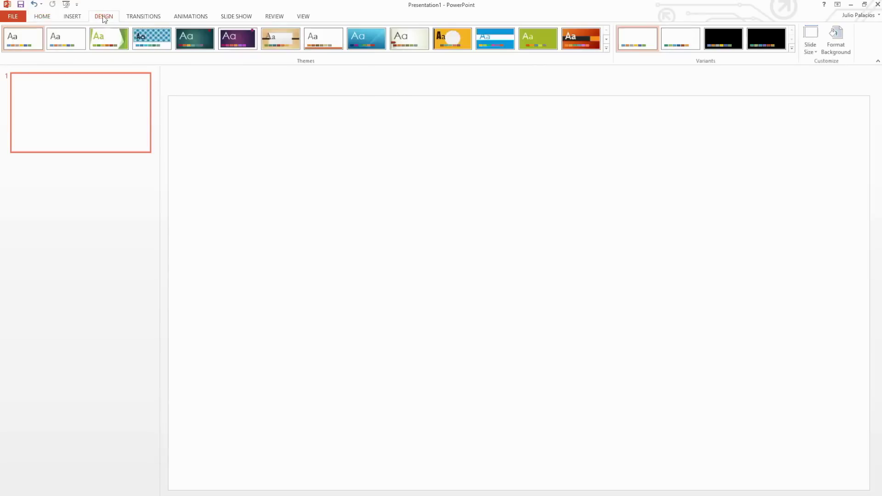
Step: Set a custom Portrait slide size of 7.5 in wide by 18 in tall
left_click(811, 40)
left_click(833, 104)
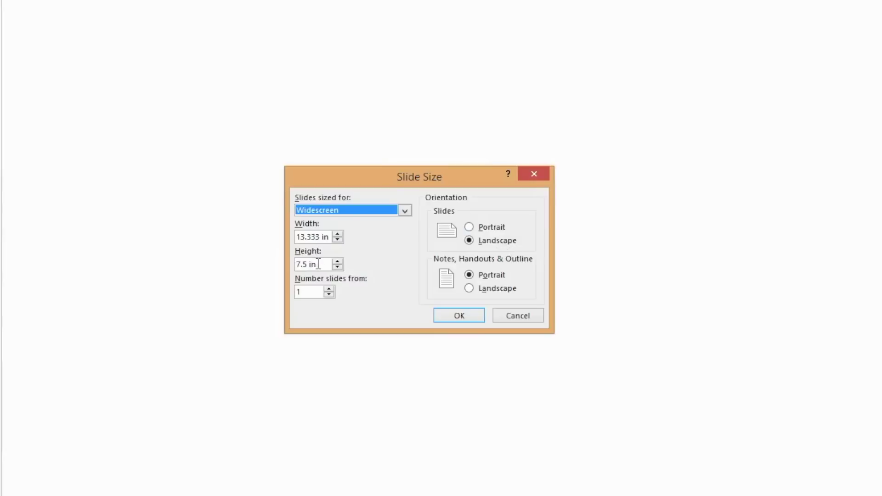
mouse_move(318, 264)
left_click(473, 227)
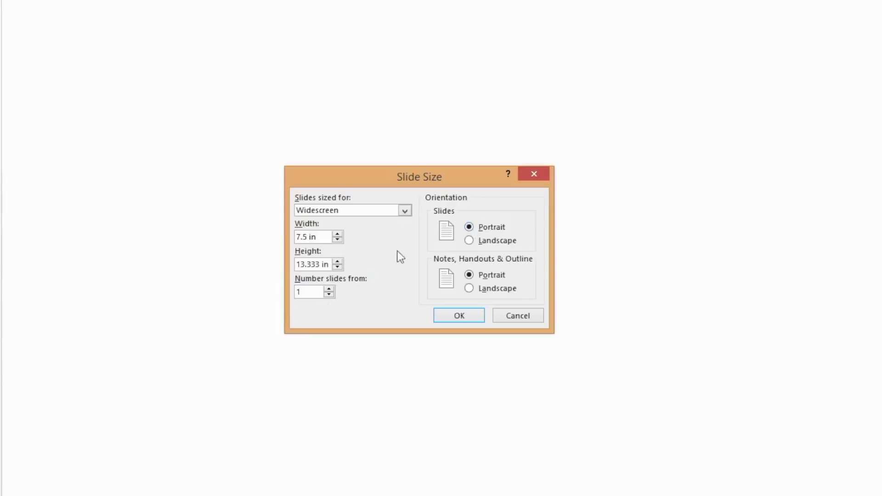
triple_click(321, 265)
type("18")
left_click_drag(323, 238, 275, 234)
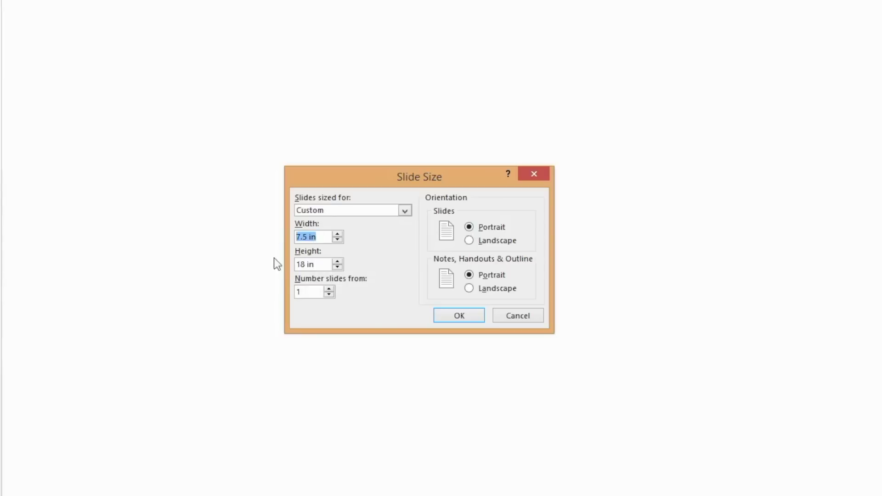
left_click(462, 317)
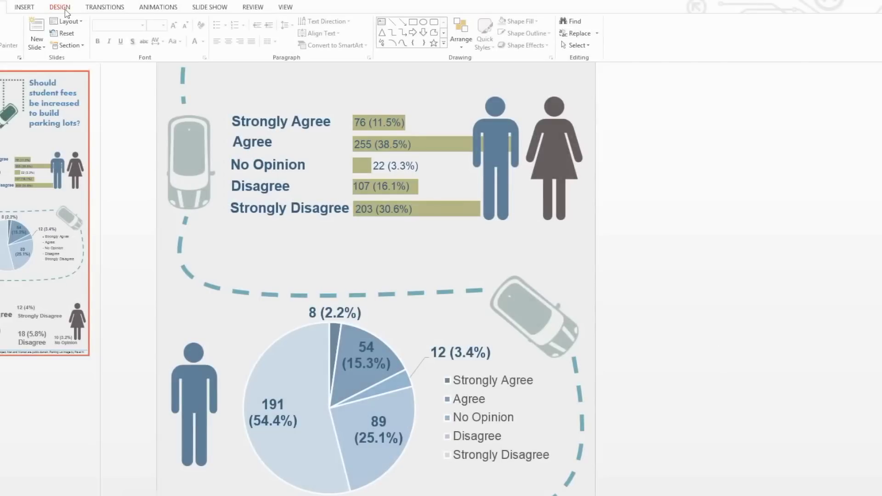
Step: Save a custom theme colour set named Custom 1
left_click(60, 6)
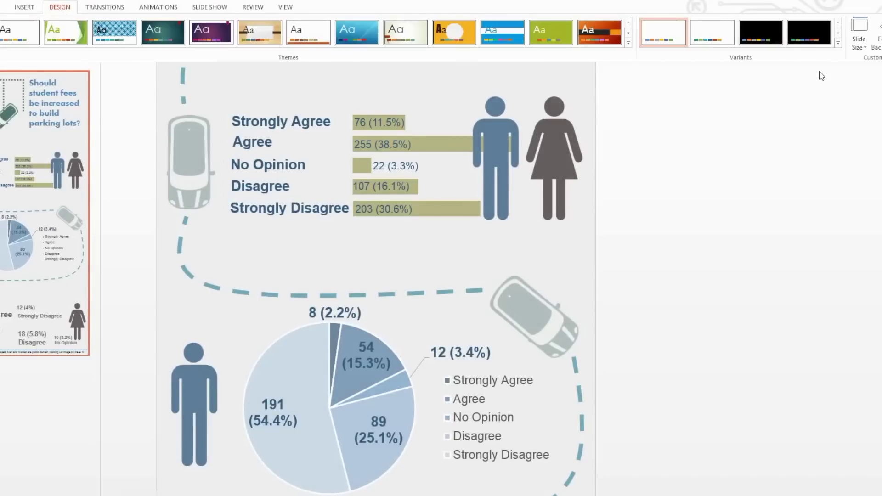
left_click(839, 43)
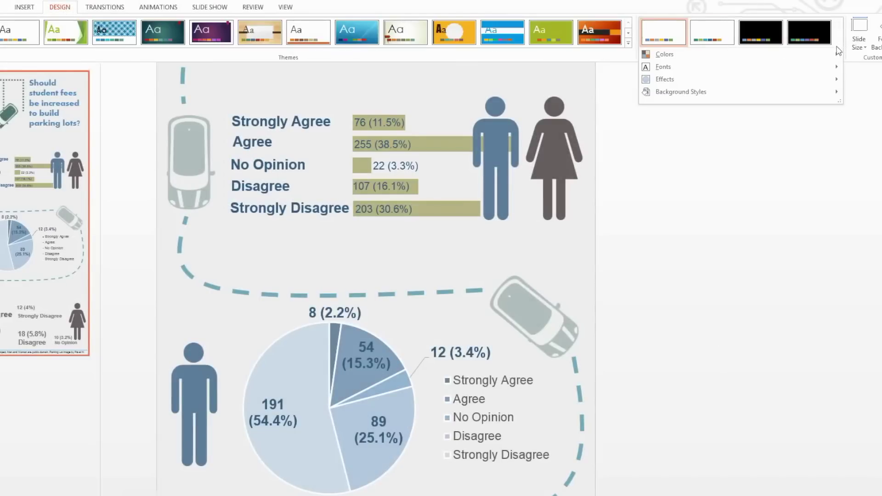
mouse_move(804, 56)
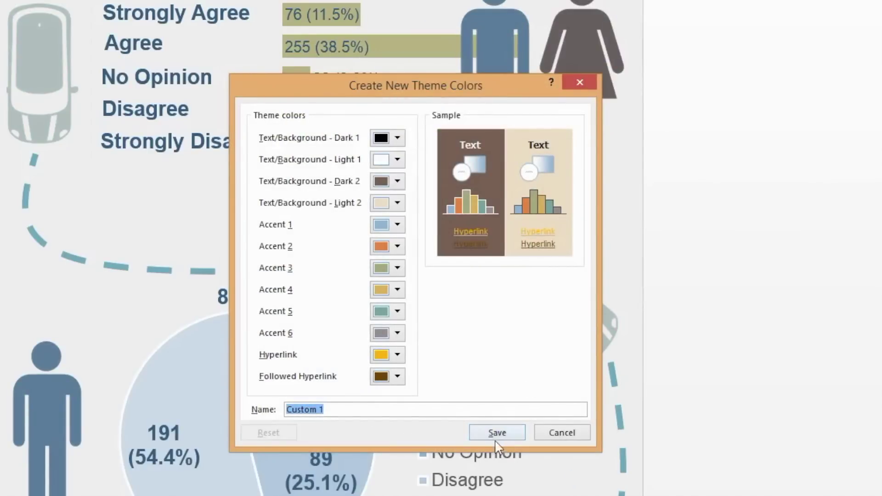
left_click(501, 437)
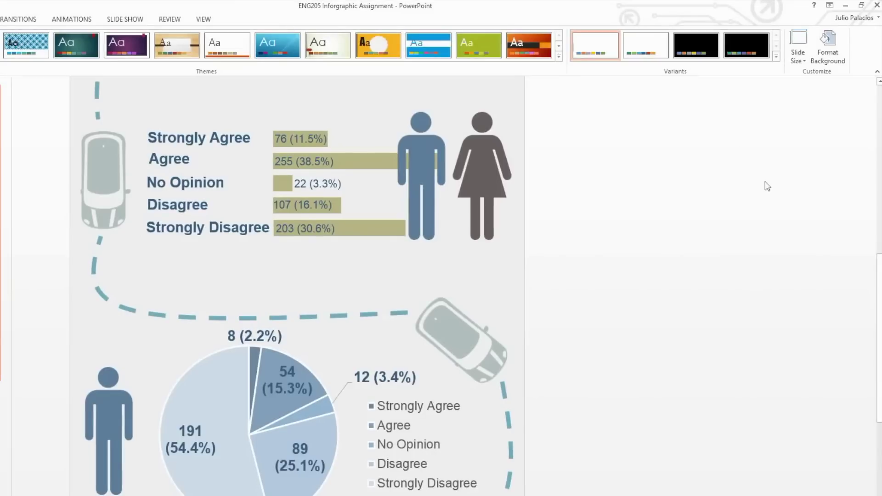
Step: Start a custom theme font set using Arial
left_click(778, 56)
mouse_move(754, 79)
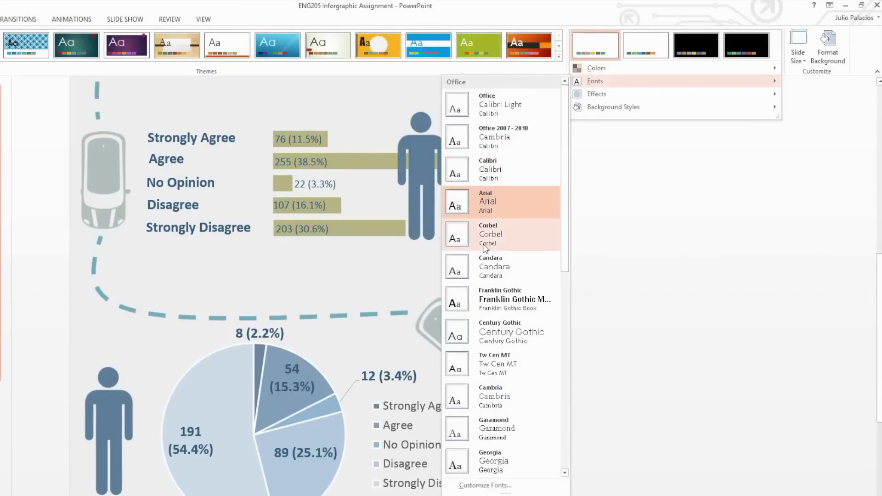
left_click(497, 486)
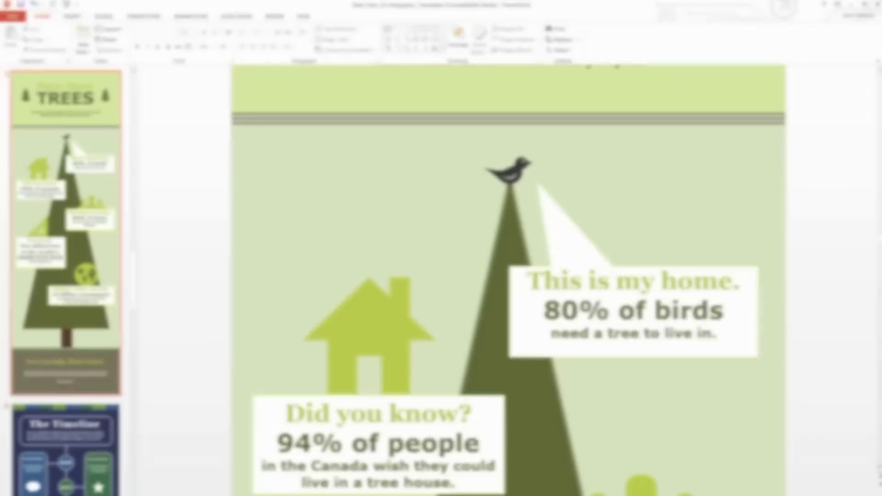
scroll(506, 280, "down", 4)
scroll(505, 280, "down", 8)
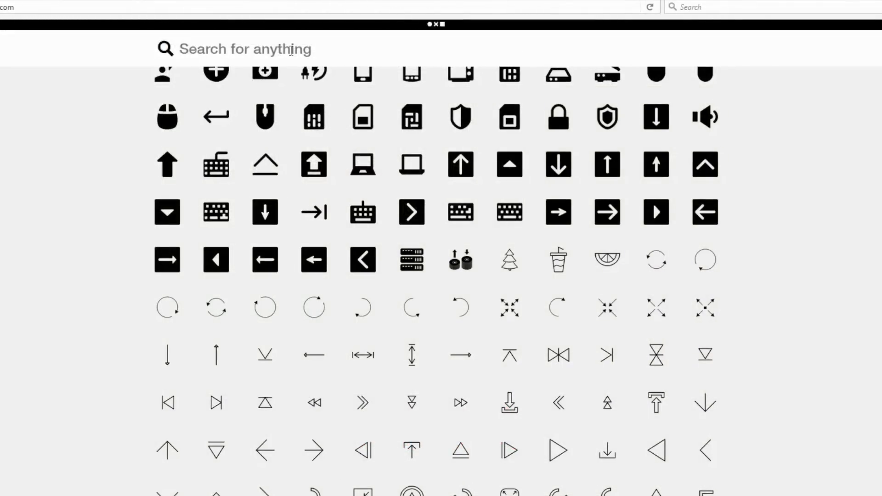
Step: Search The Noun Project for 'dogs' and download the dog-face icon as a Creative Commons PNG
type("dogs")
key("Return")
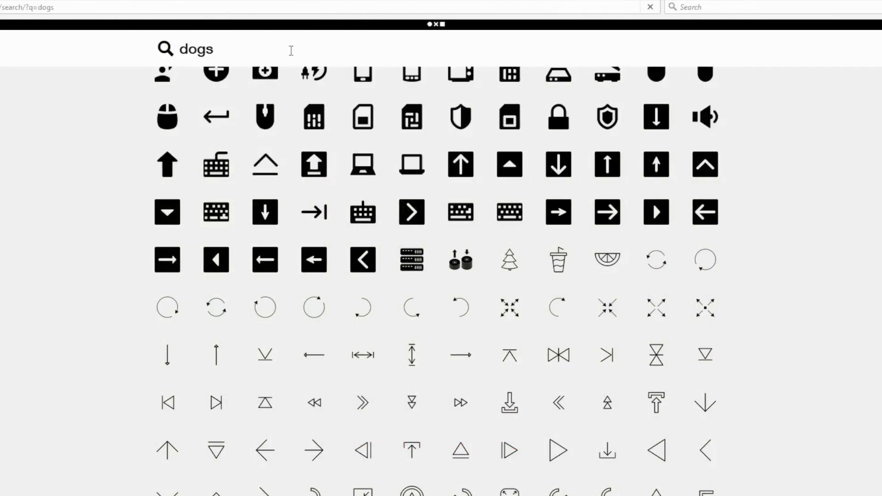
left_click(386, 489)
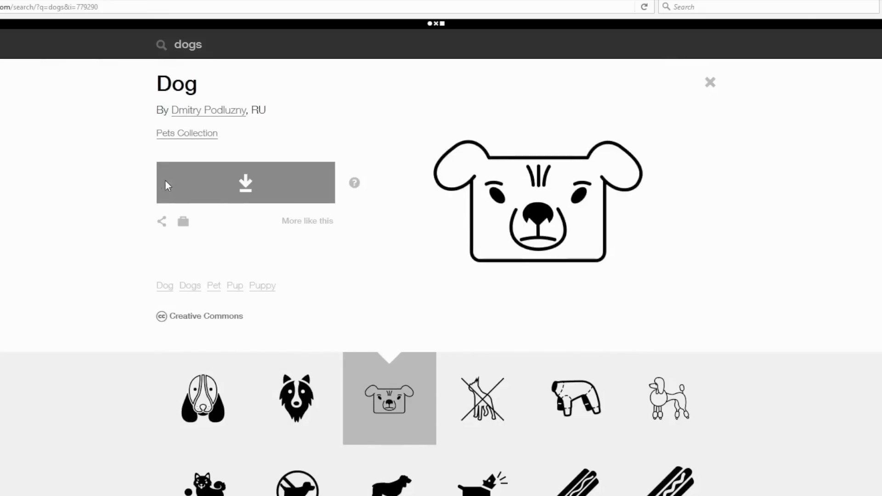
left_click(166, 182)
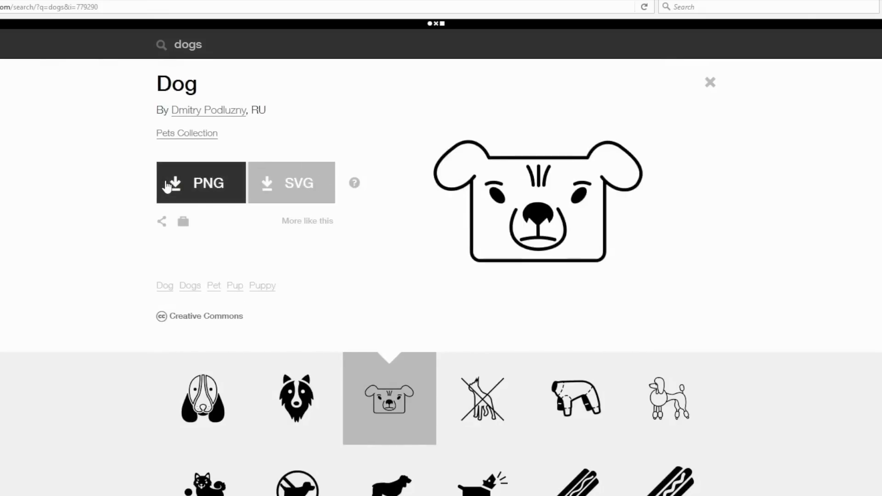
left_click(168, 185)
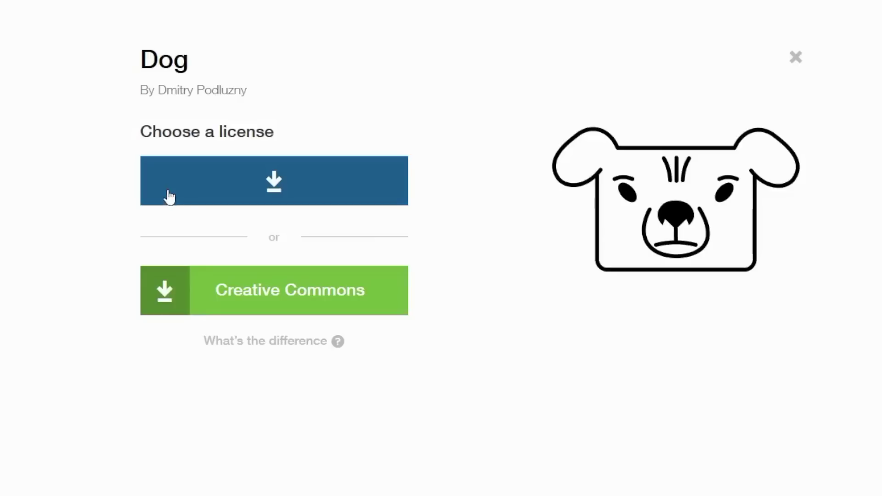
left_click(178, 297)
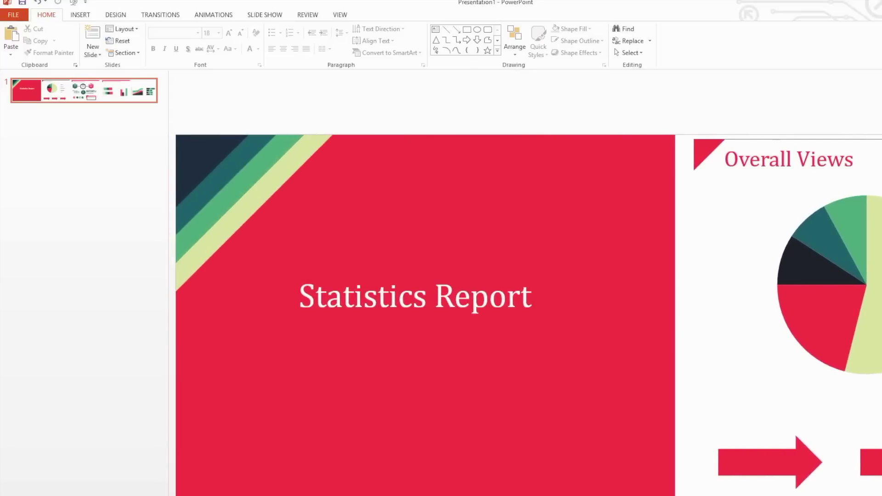
Step: Draw a wide Right Arrow shape below the Statistics Report title
left_click(80, 14)
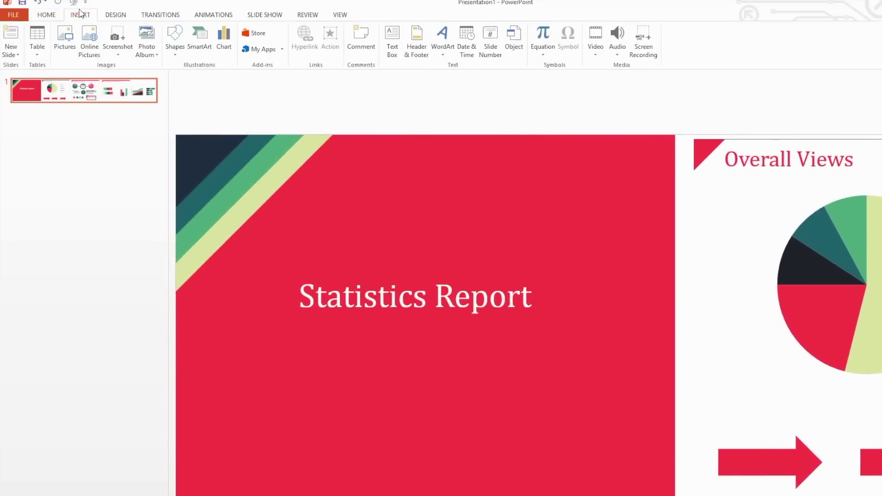
left_click(174, 54)
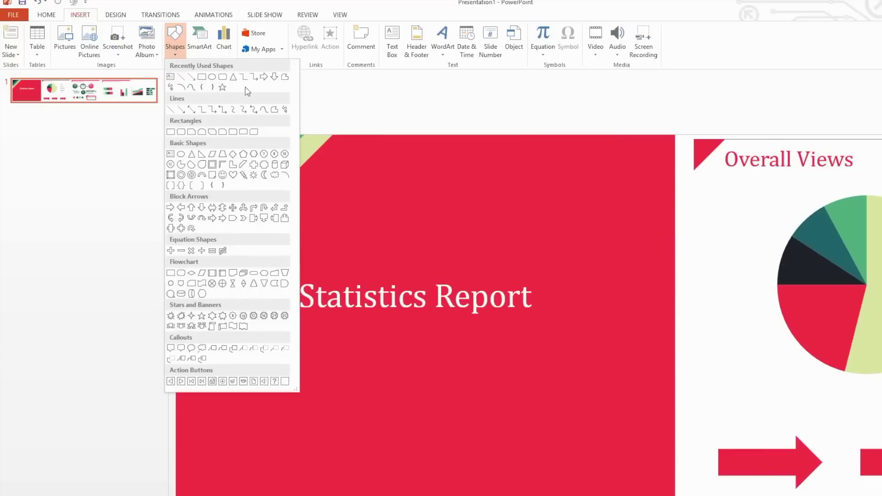
left_click(264, 77)
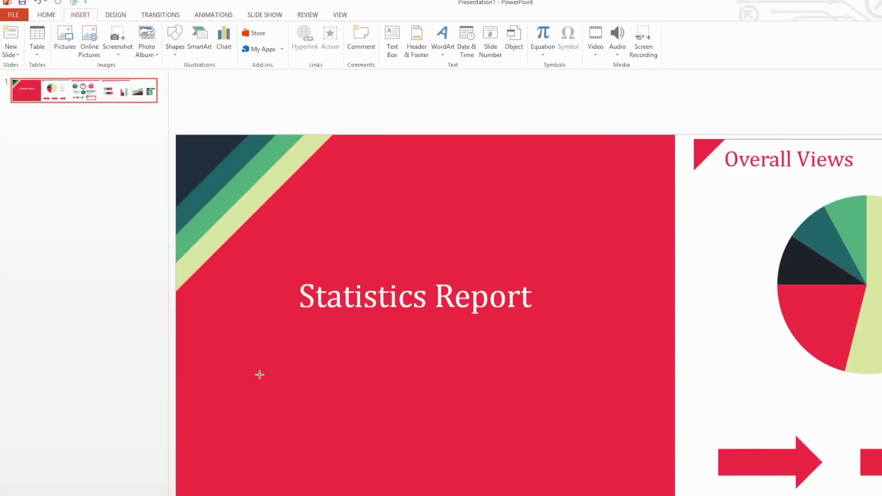
left_click_drag(242, 399, 413, 447)
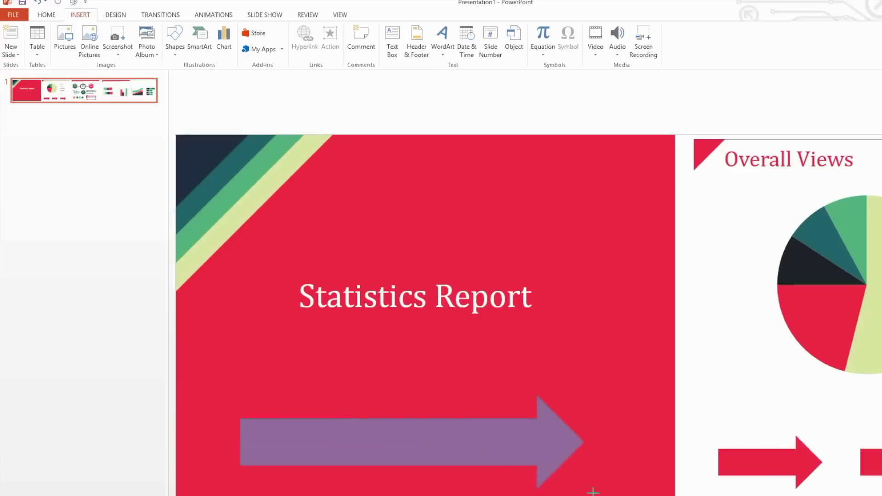
left_click_drag(593, 491, 609, 489)
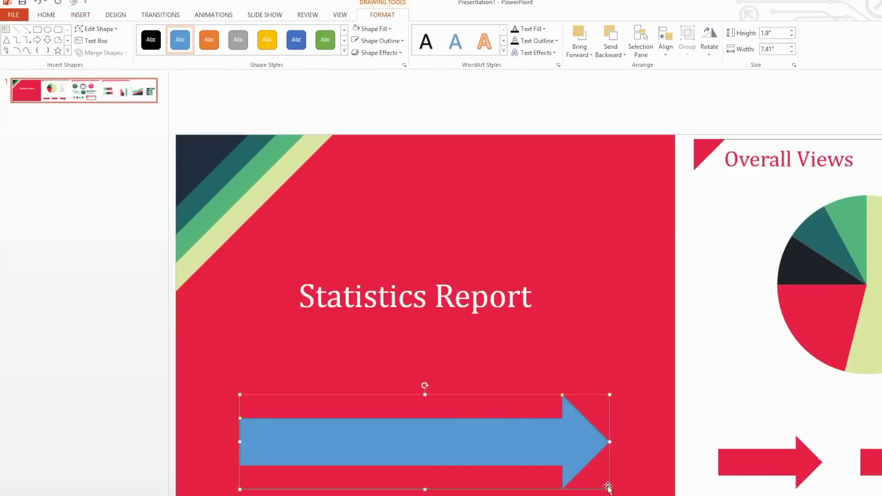
Step: Give the arrow a white fill and a green preset style, and label it 2016
left_click(390, 29)
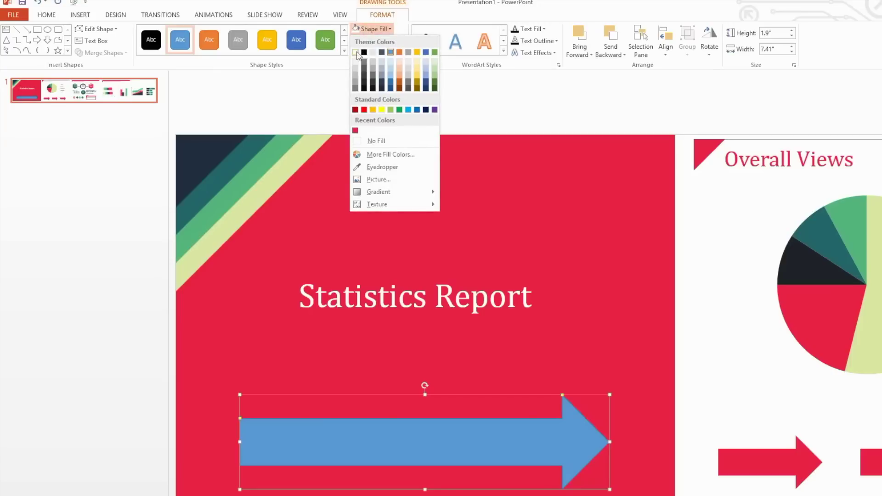
left_click(356, 52)
left_click(380, 40)
left_click(360, 69)
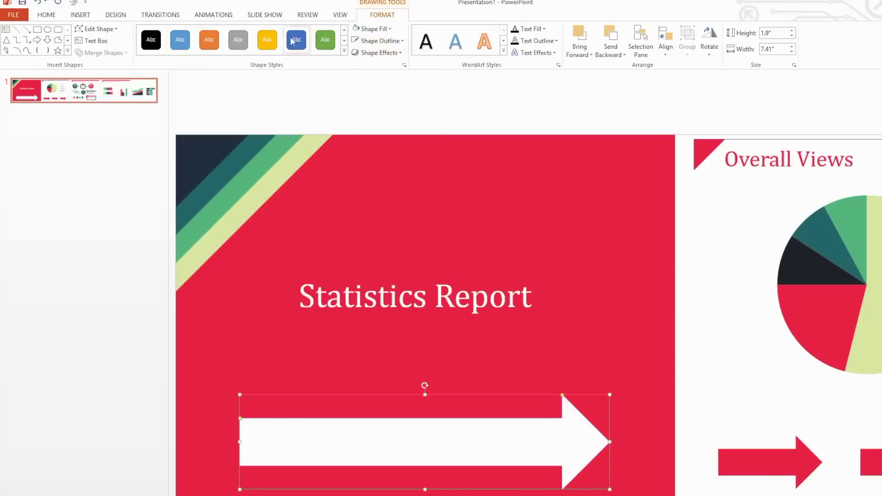
left_click(346, 51)
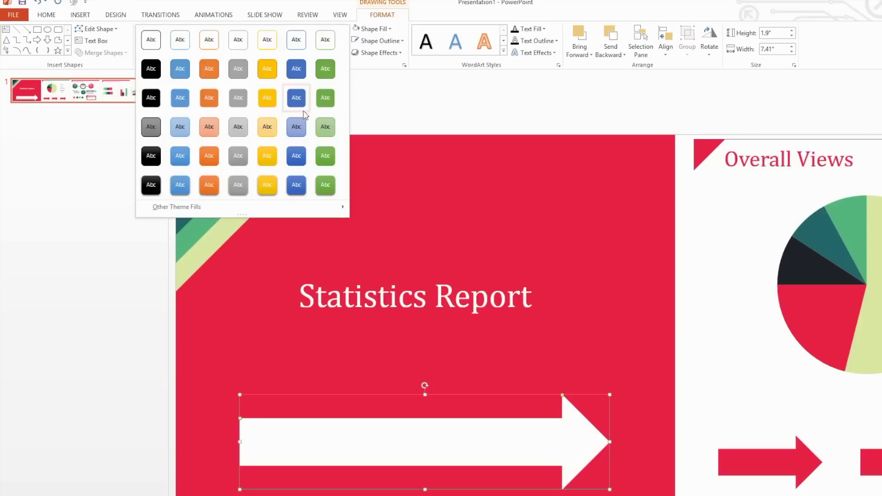
left_click(325, 100)
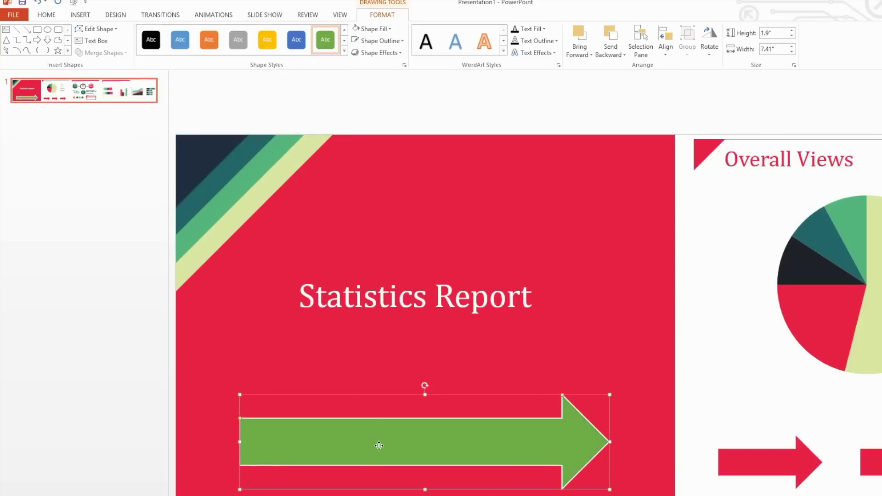
type("2016")
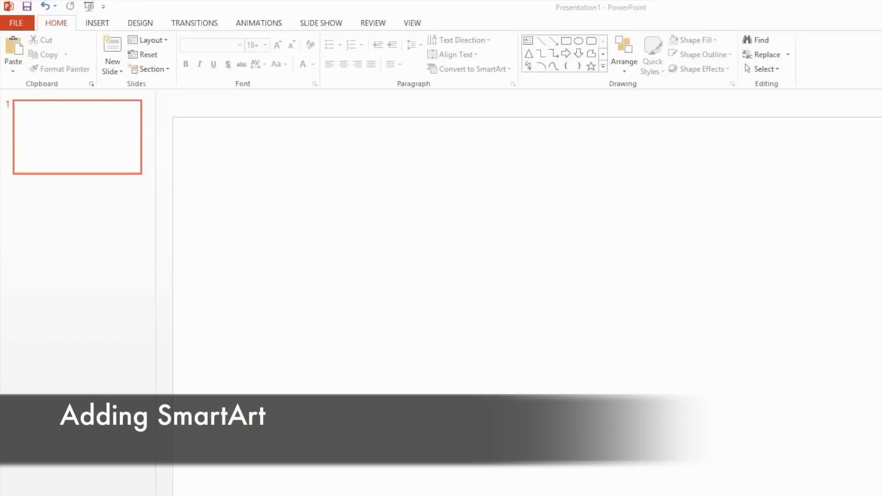
Step: Insert a Circle Arrow Process SmartArt from the Process category onto the blank slide
left_click(94, 22)
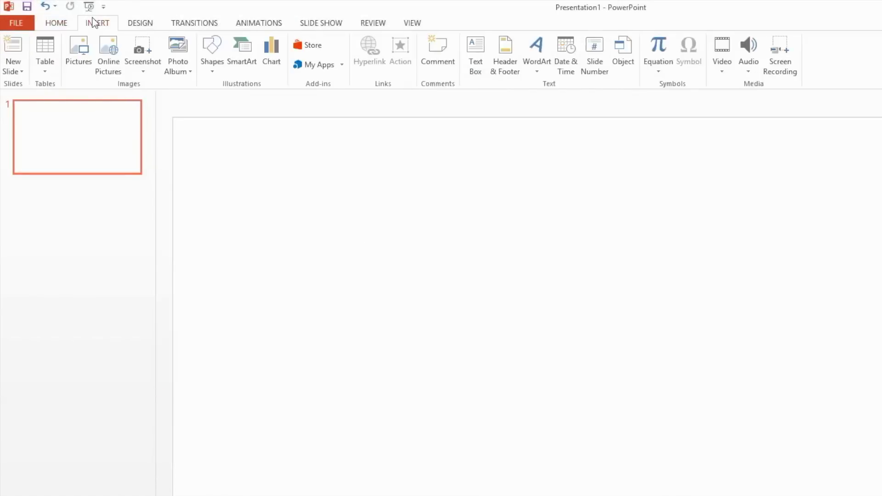
left_click(242, 51)
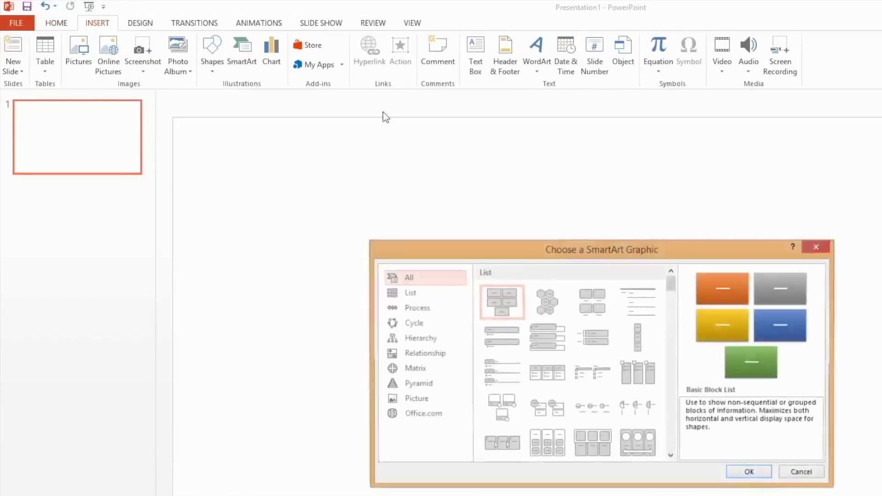
left_click(427, 308)
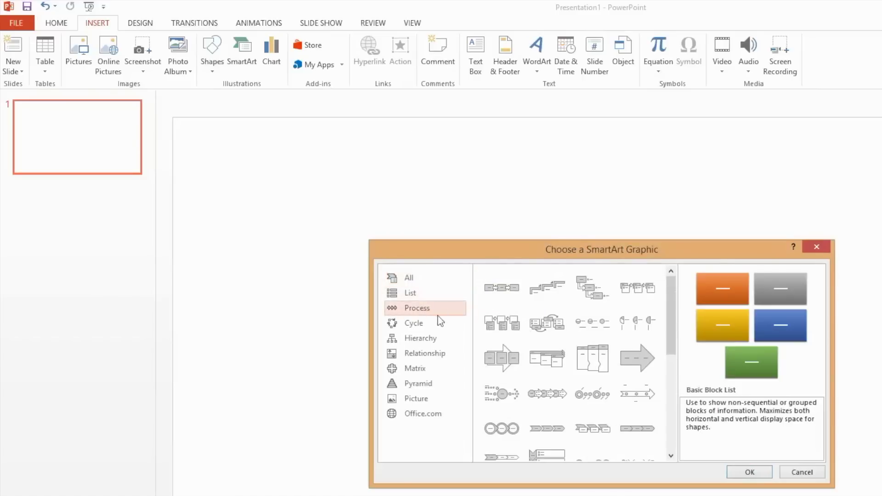
scroll(523, 368, "down", 3)
left_click(558, 437)
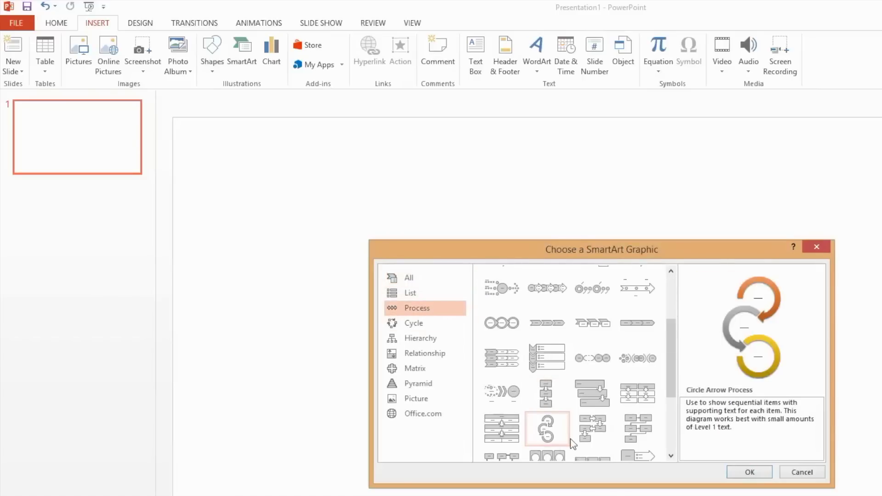
left_click(750, 473)
Step: Label the circles First and Second and apply the Colorful orange, grey and yellow scheme
left_click(707, 284)
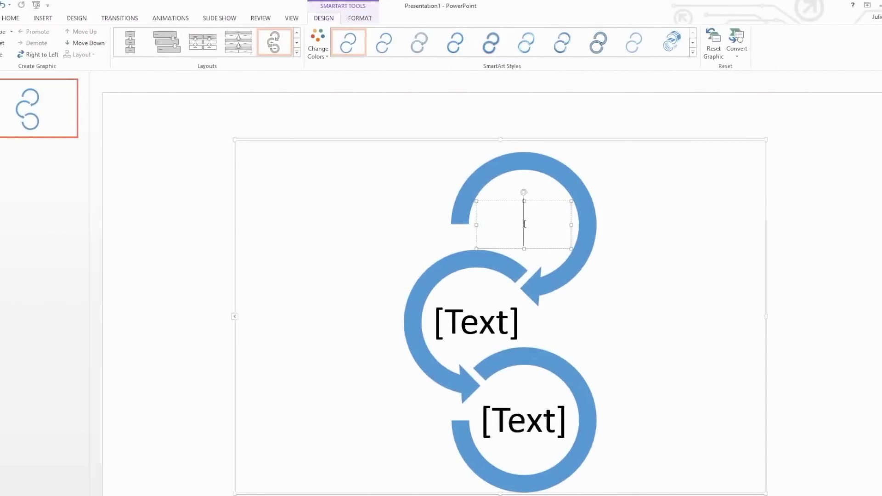
type("First")
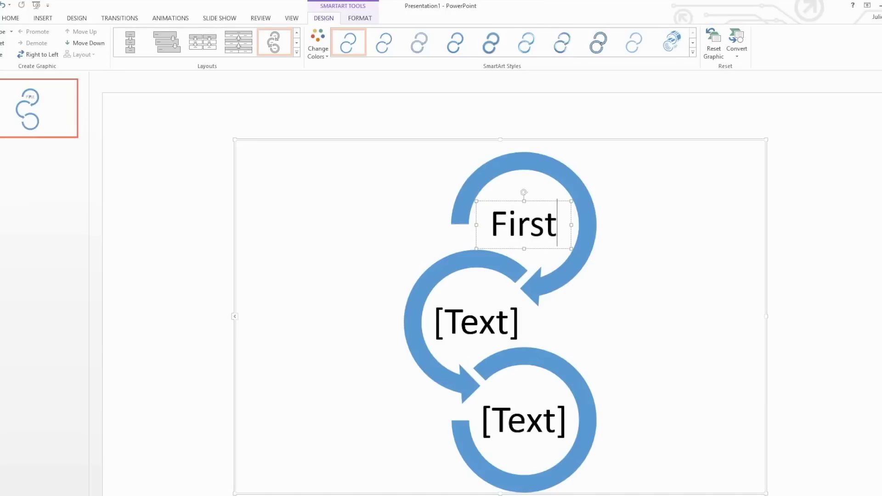
left_click(479, 326)
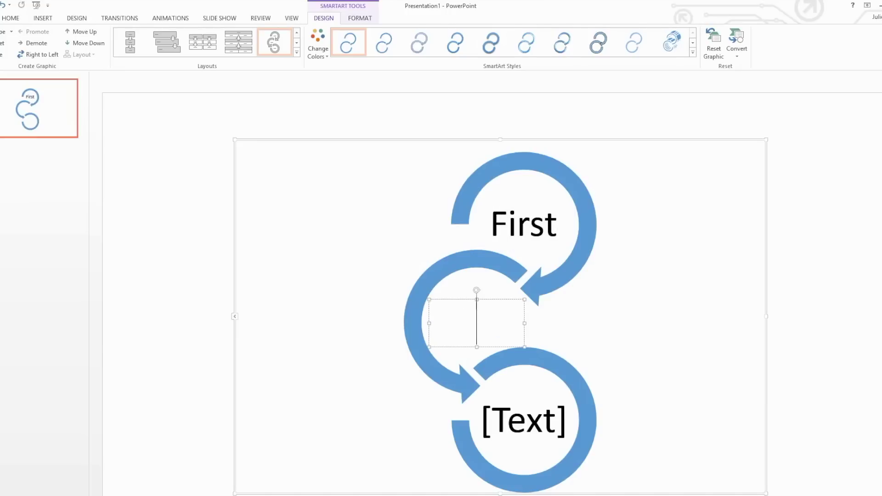
type("Second")
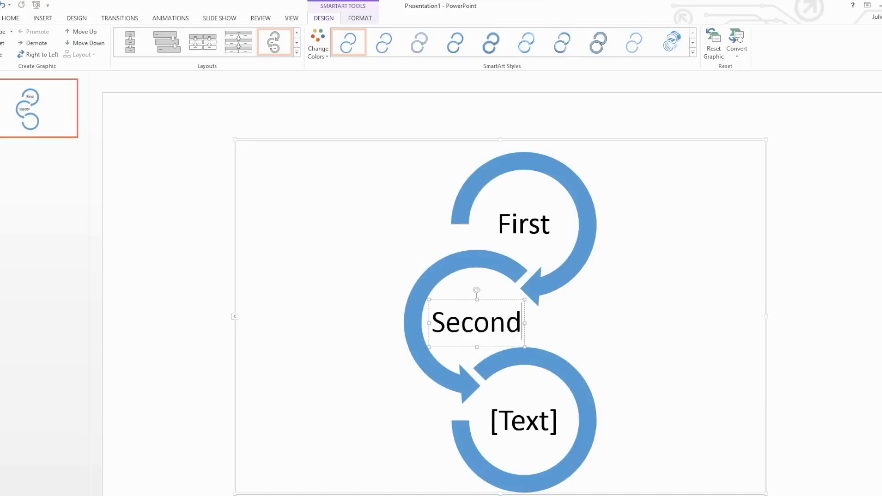
left_click(318, 43)
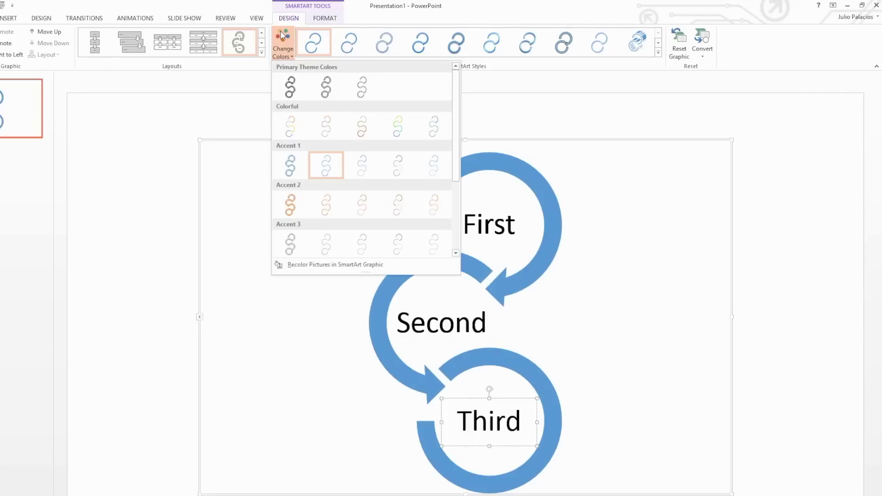
left_click(291, 126)
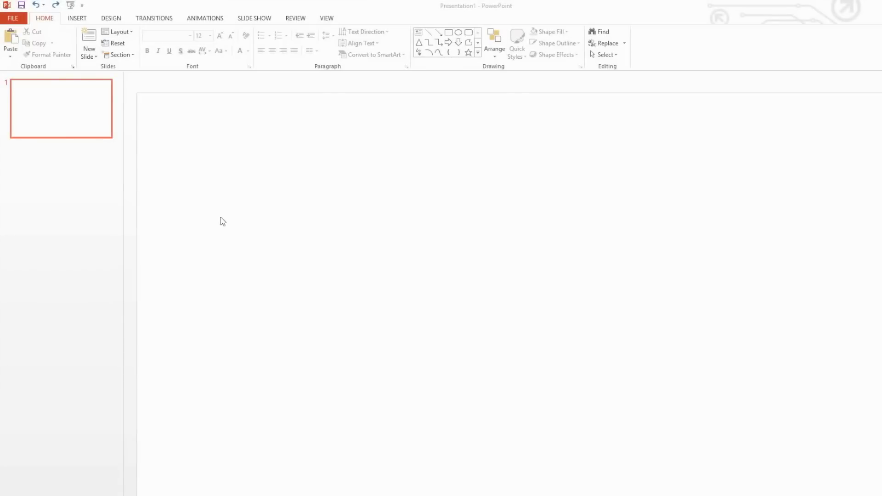
Step: Insert a Pie chart, producing a Sales chart with its quarterly data sheet
left_click(83, 19)
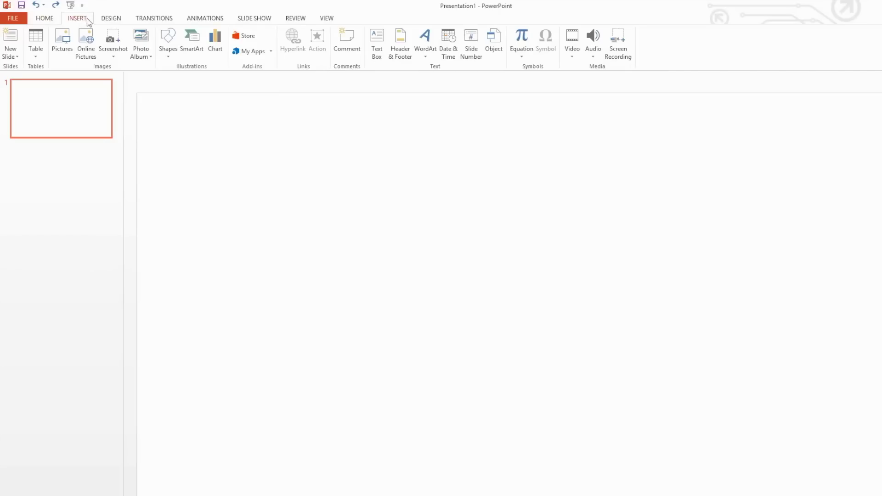
left_click(215, 42)
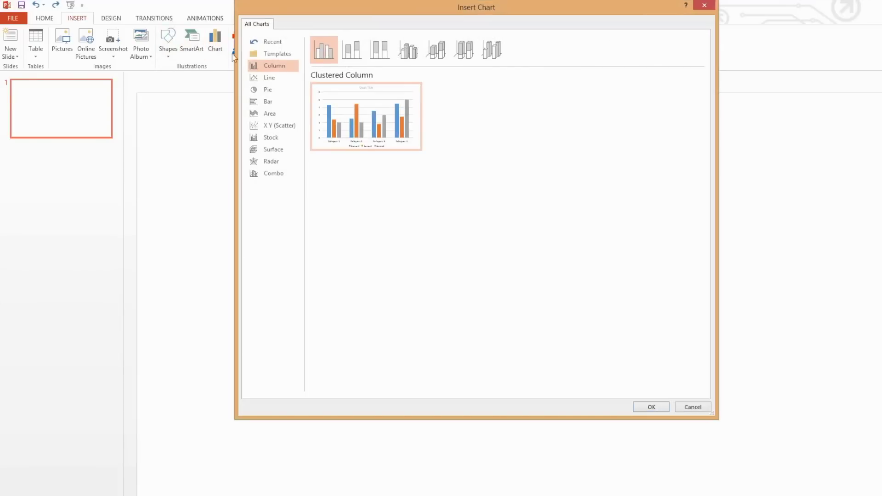
left_click(264, 90)
left_click(653, 406)
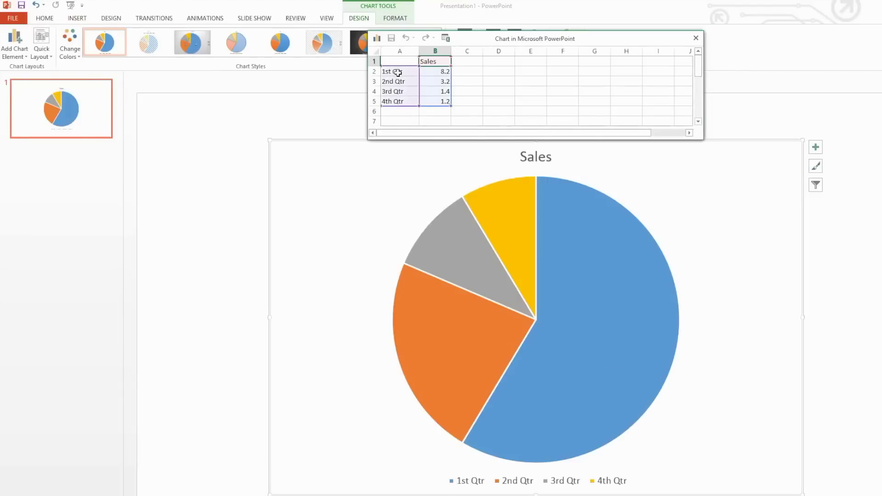
Step: Paste Apples, Bananas, Grapes and Peaches into A2–A5, then recolour the pie with a Colorful palette
left_click(398, 72)
type("Apples Bananas Grapes Peaches")
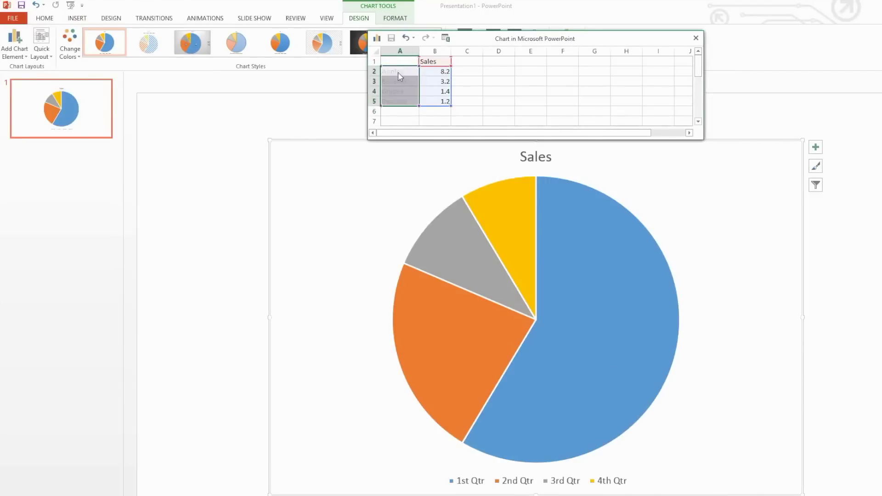
left_click(696, 37)
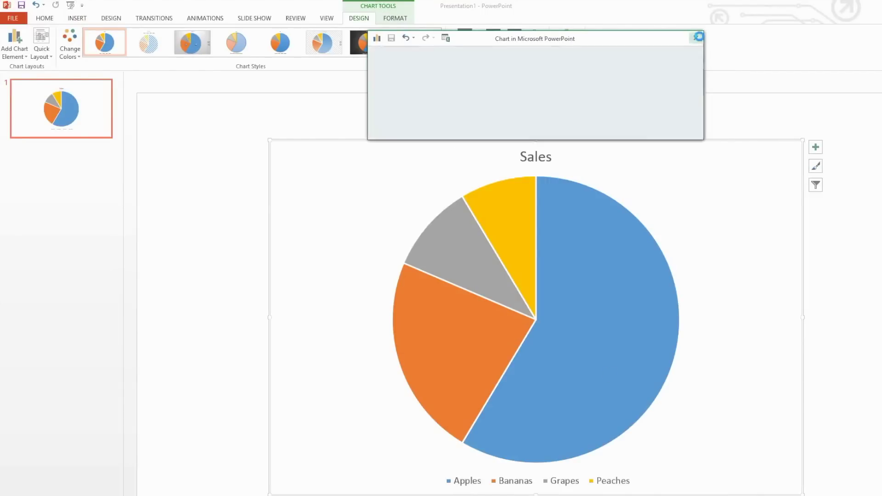
left_click(69, 50)
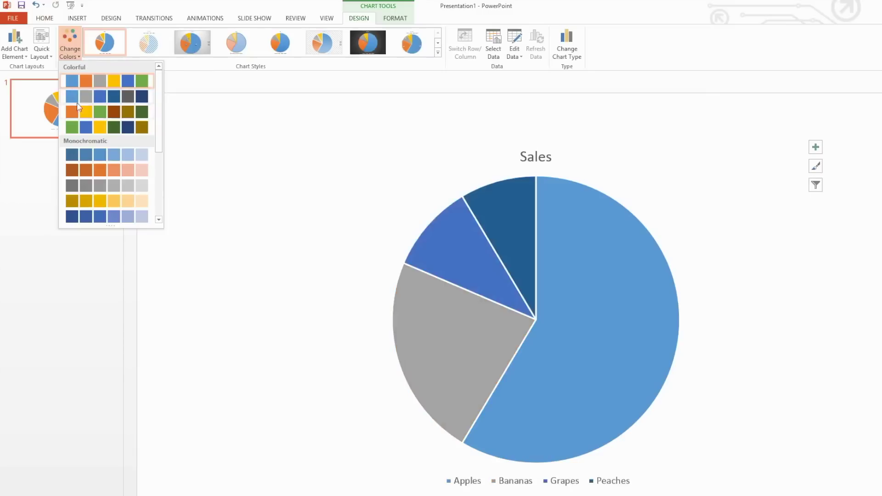
left_click(80, 113)
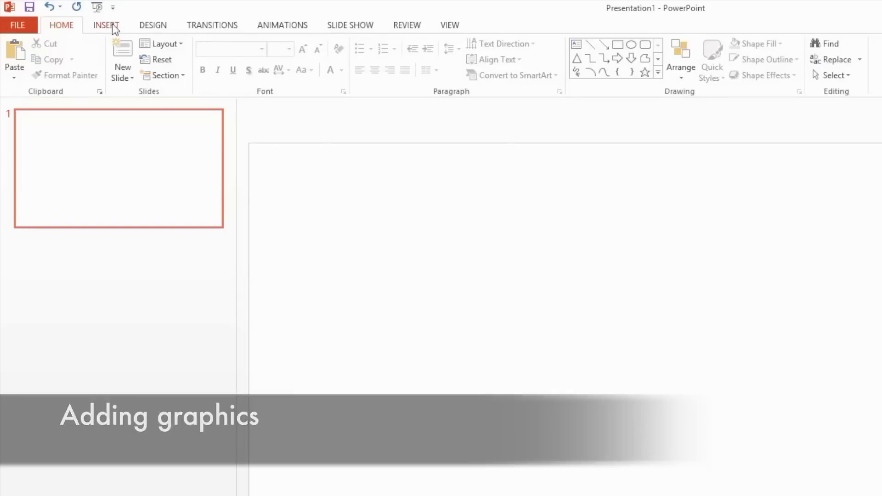
Step: Insert the Cat picture from the Desktop, then drag the Dog icon image onto the slide
left_click(110, 24)
left_click(86, 58)
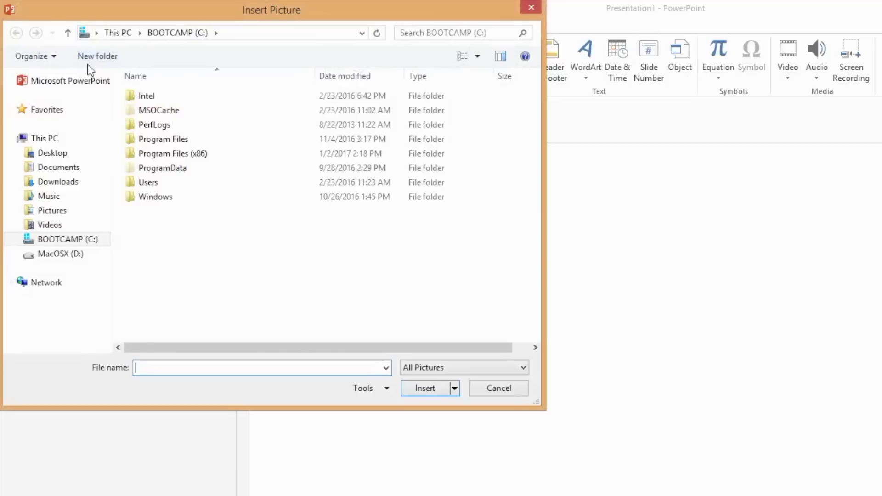
left_click(64, 155)
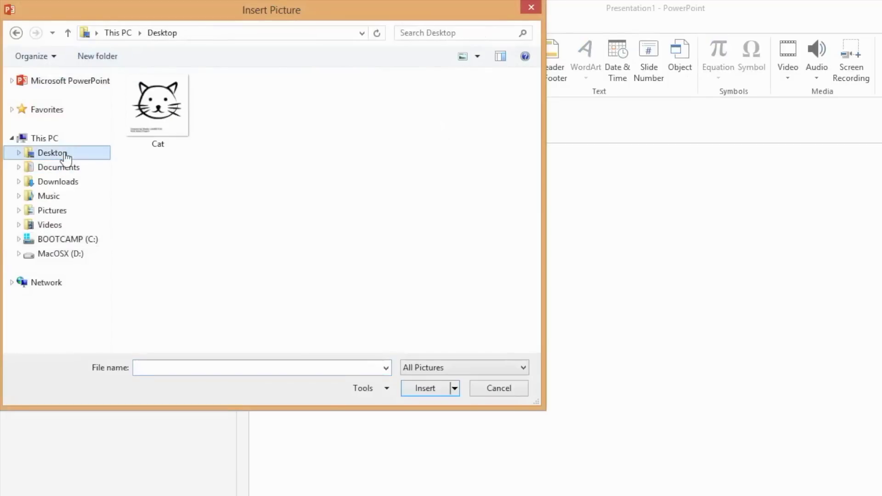
left_click(146, 128)
left_click(425, 387)
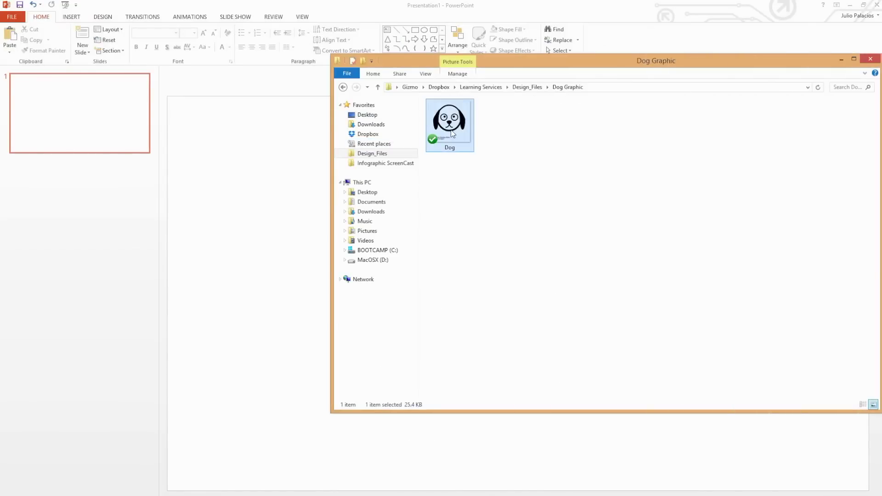
left_click_drag(453, 134, 214, 289)
Step: Crop the dog picture's top, right and bottom edges to 5.08" by 6.44", removing the credit line
left_click(850, 300)
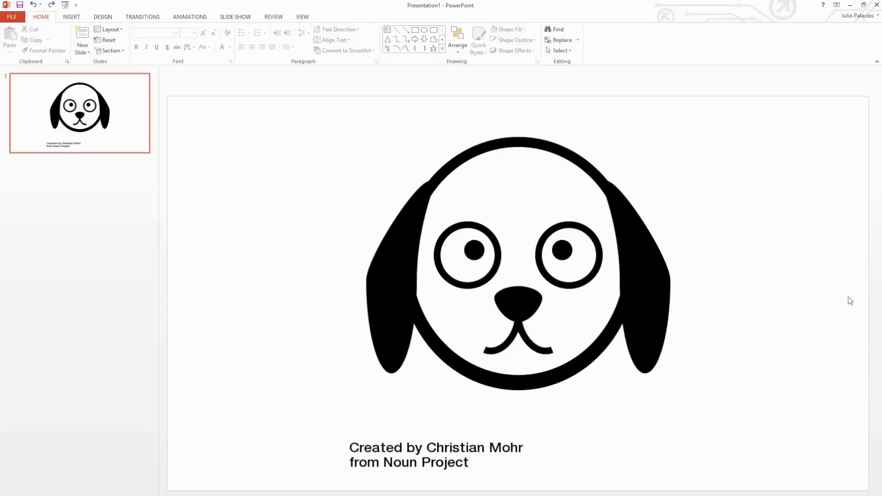
left_click(660, 275)
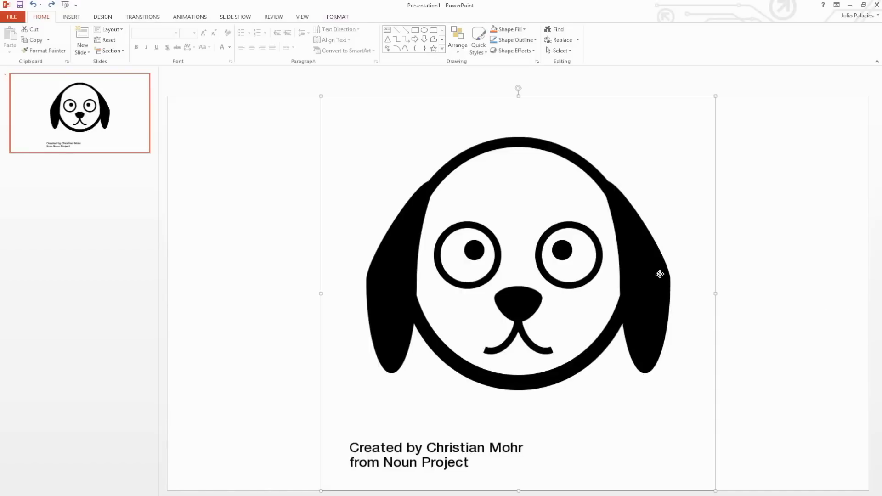
left_click(341, 17)
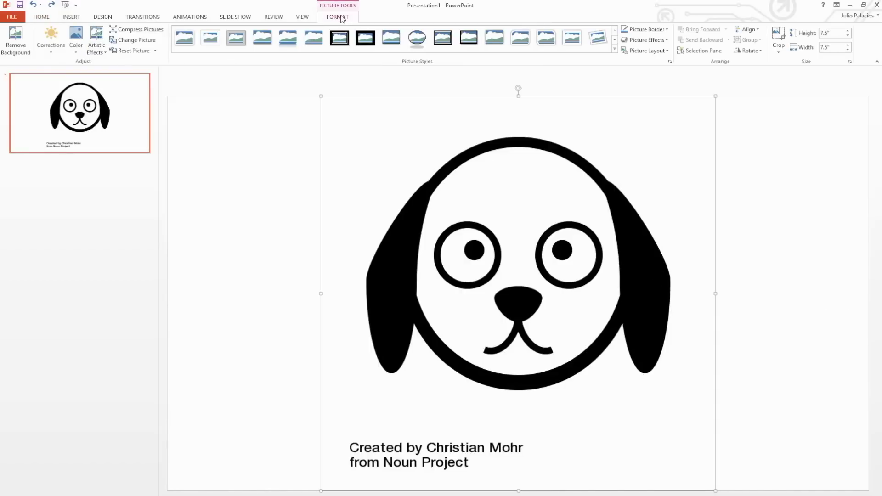
left_click(779, 37)
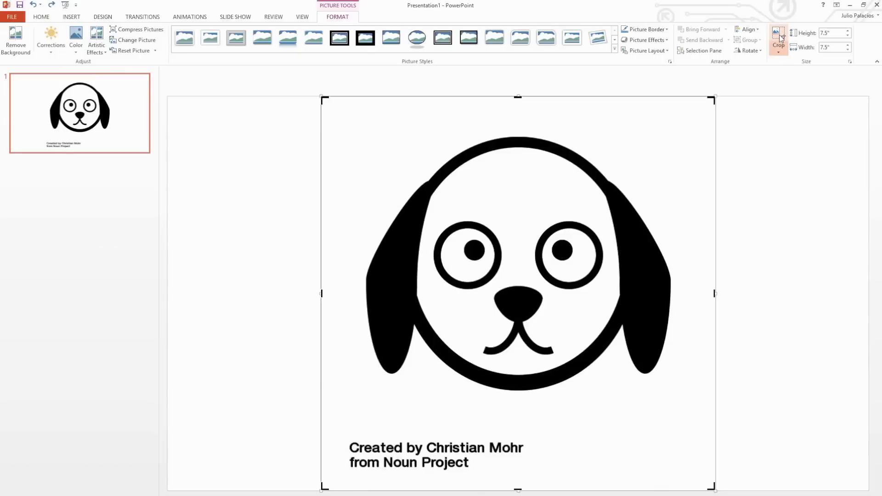
left_click_drag(710, 97, 687, 136)
left_click_drag(326, 486, 351, 399)
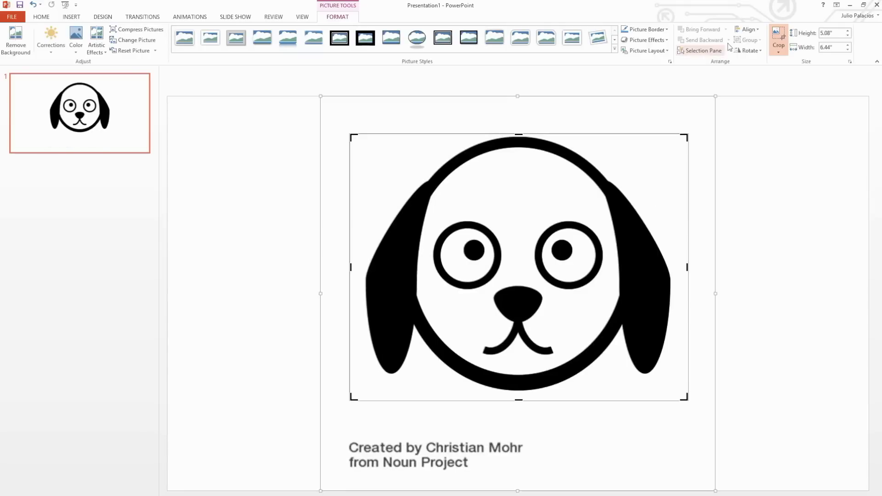
left_click(778, 37)
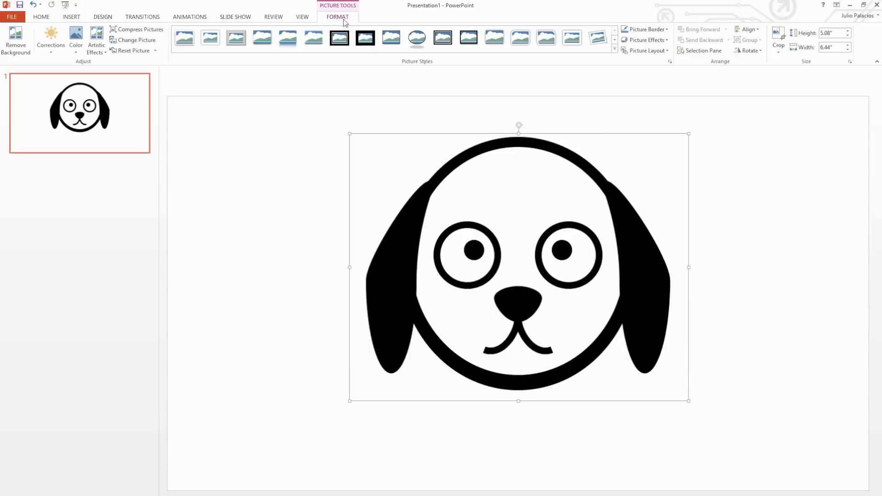
Step: Apply a blue Recolor option to the black dog-face picture
left_click(76, 38)
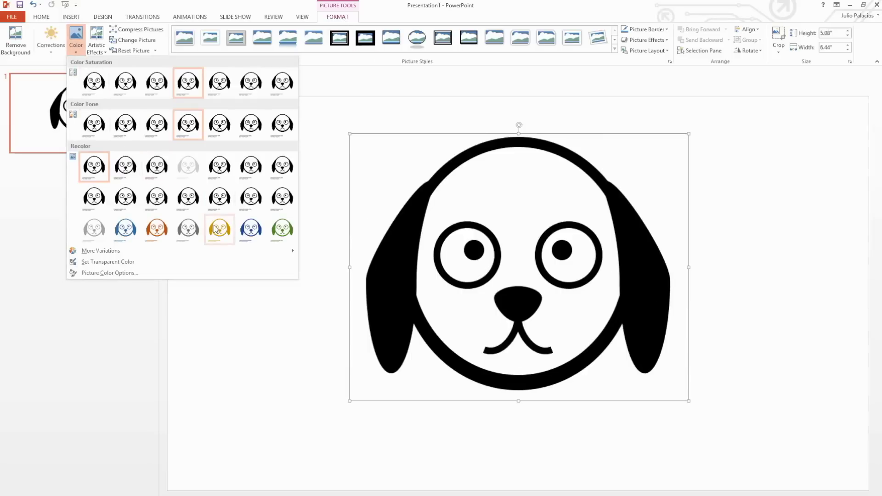
left_click(251, 228)
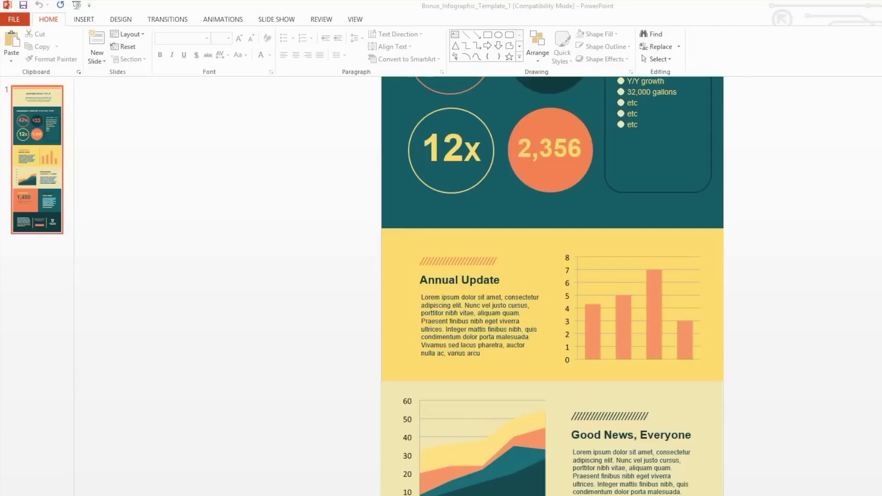
Step: Save Bonus_Infographic_Template_1 into the Infographic Final folder as a PowerPoint 97-2003 Presentation
left_click(23, 6)
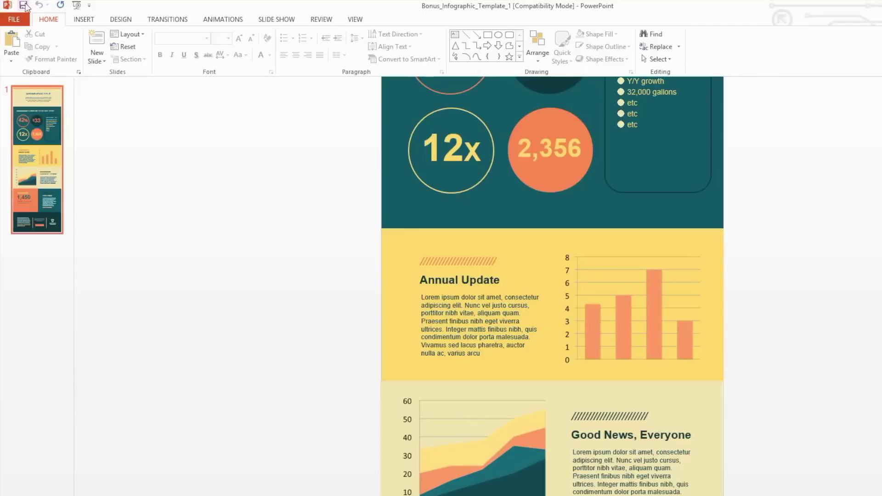
left_click(52, 105)
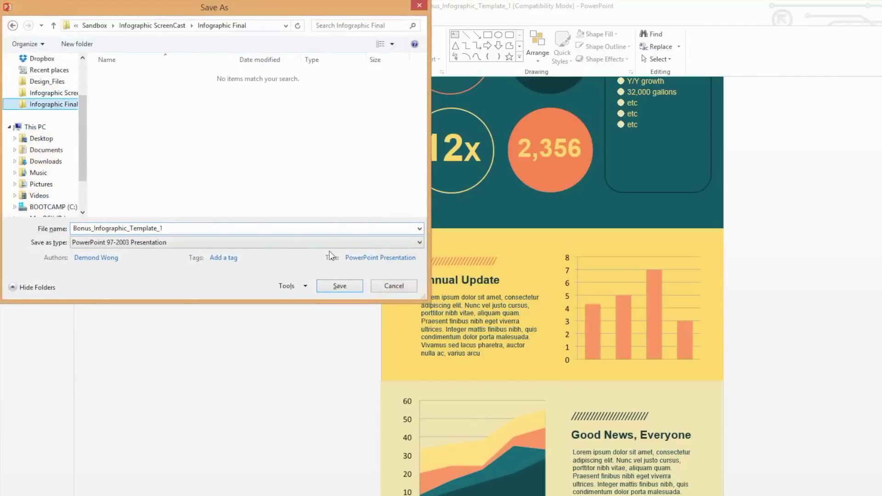
left_click(341, 287)
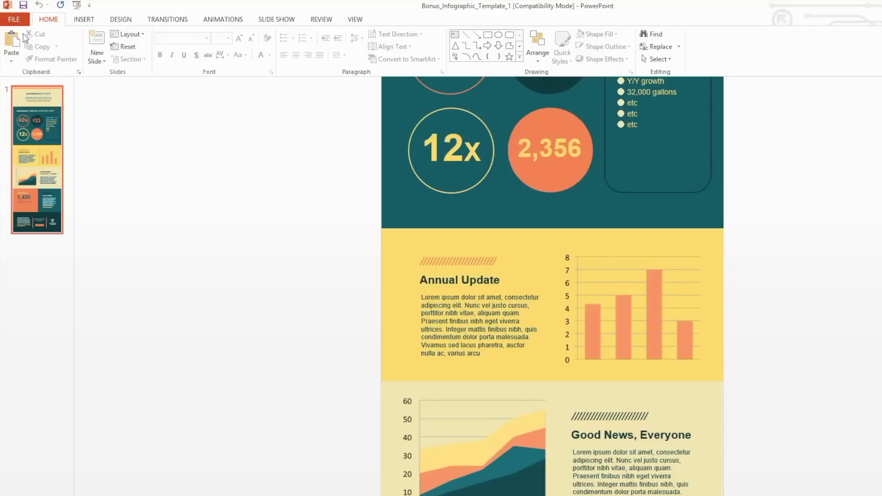
Step: Set up a Save As copy of Bonus_Infographic_Template_1 in Infographic Final with PDF as the type
left_click(18, 19)
left_click(36, 129)
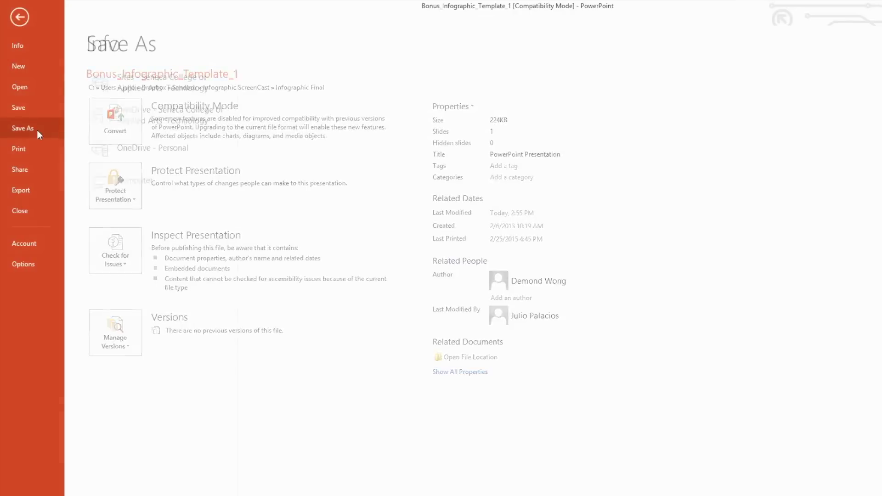
left_click(269, 292)
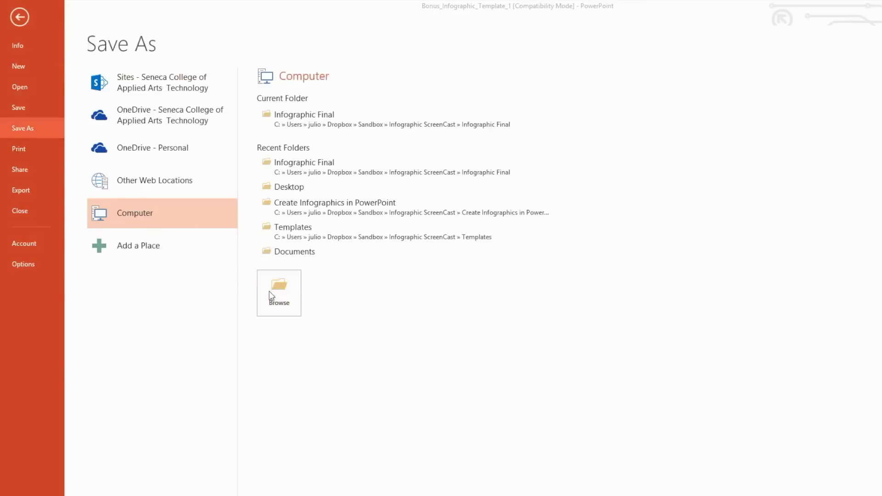
left_click(405, 242)
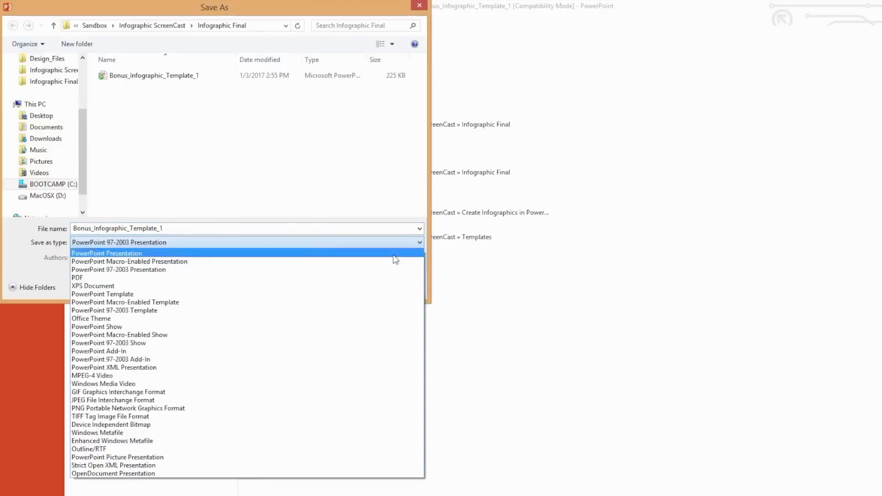
left_click(378, 277)
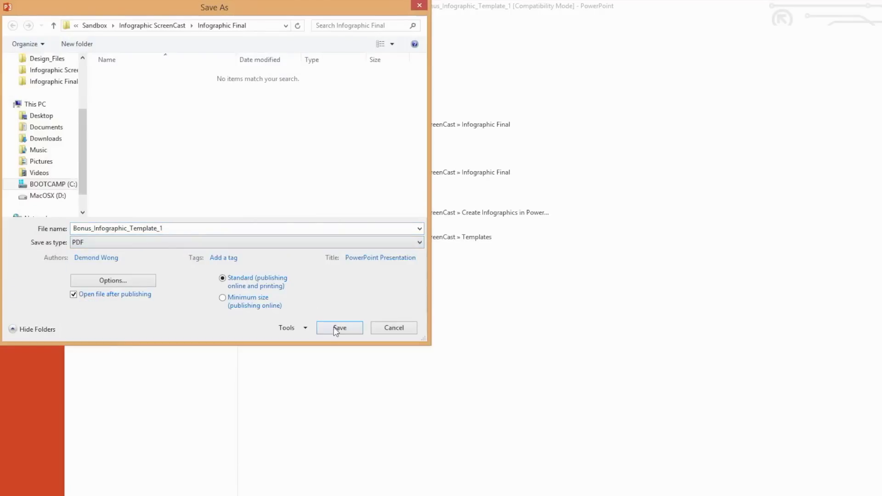